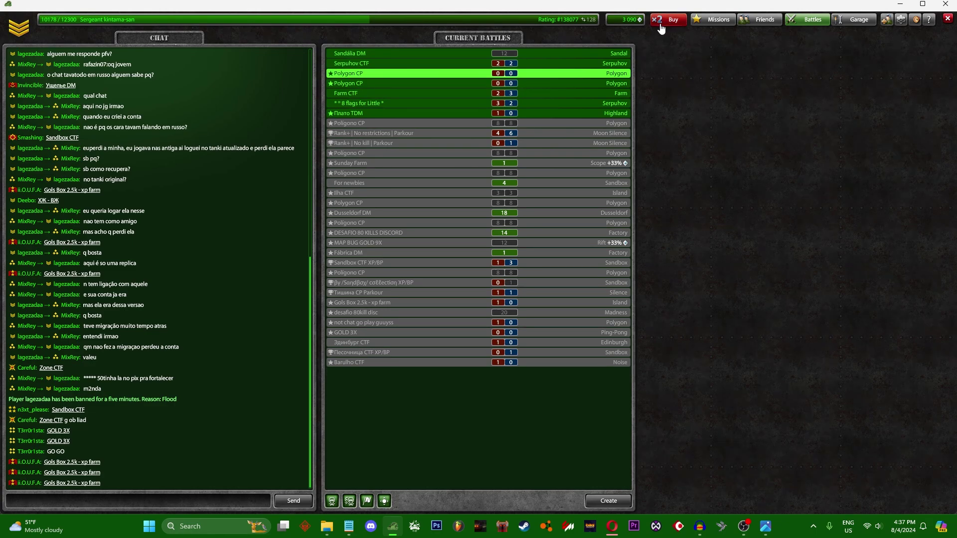
Open Tanki Online's crystal shop with the Buy button in the top bar.
left_click(663, 21)
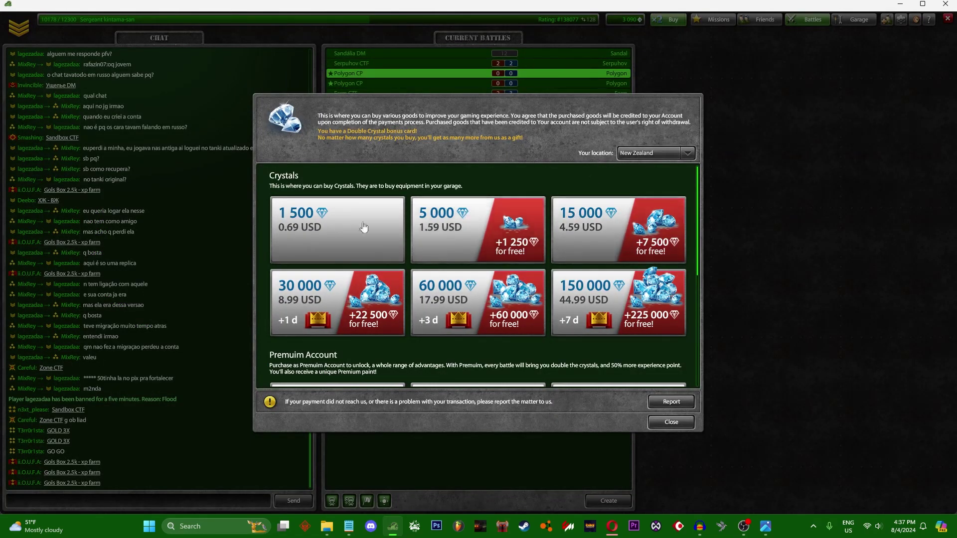
Order the 15 000-crystal package for 4.59 USD, paying in BTC (0.0000756 BTC).
left_click(627, 232)
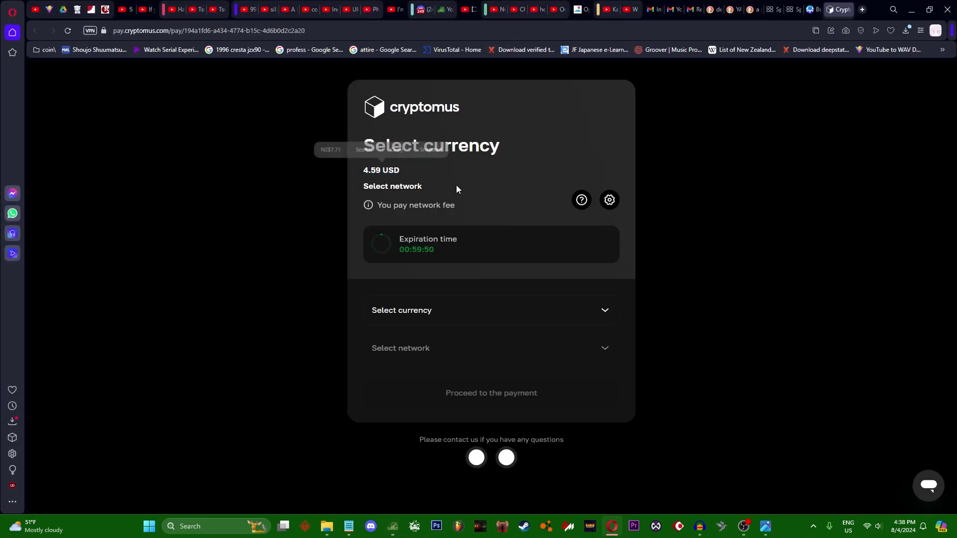
left_click(455, 318)
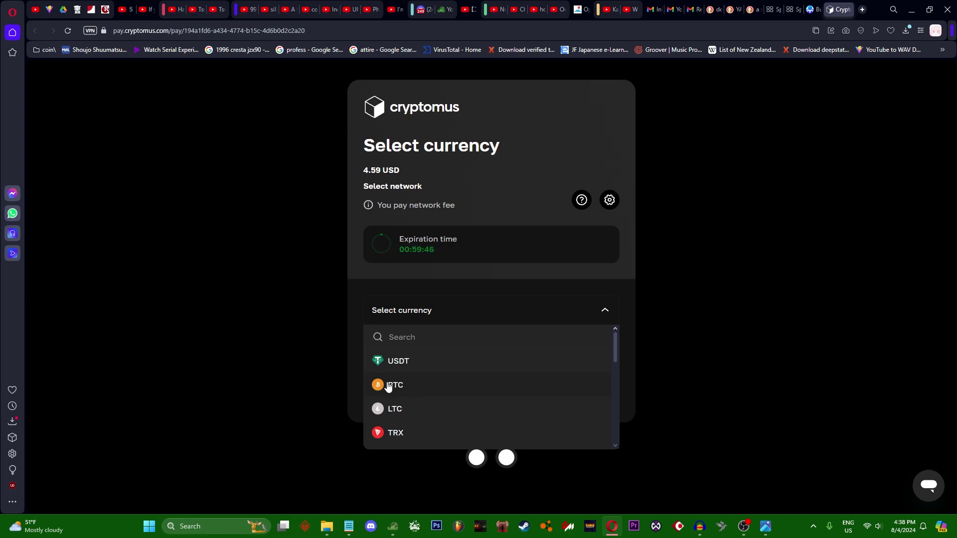
left_click(388, 387)
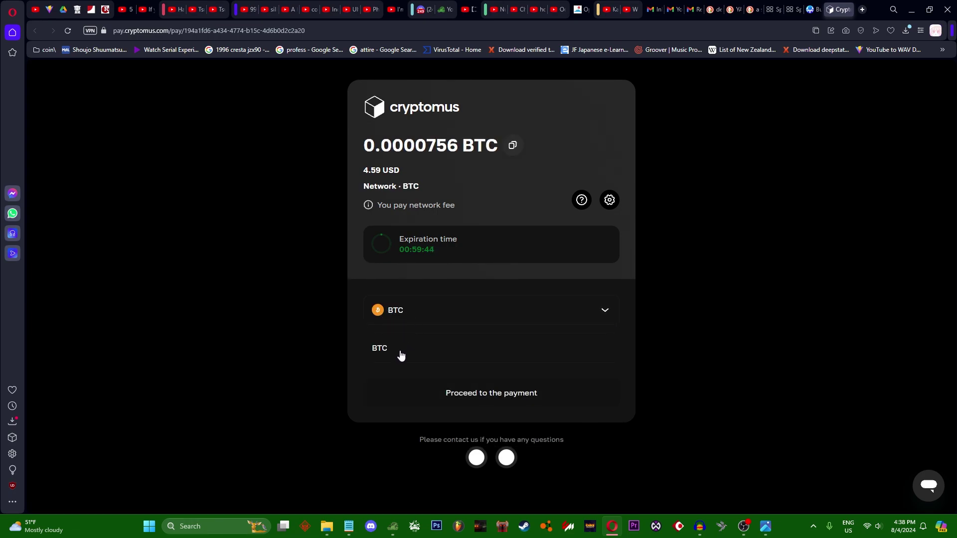
left_click(475, 397)
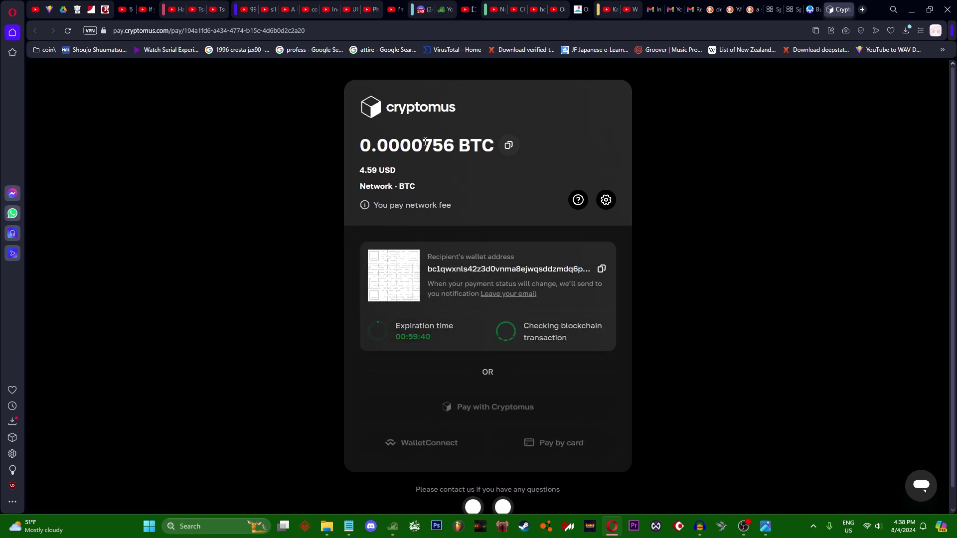
mouse_move(423, 146)
left_mouse_down()
mouse_move(459, 148)
mouse_move(422, 147)
left_mouse_up()
left_click(460, 148)
left_click(445, 157)
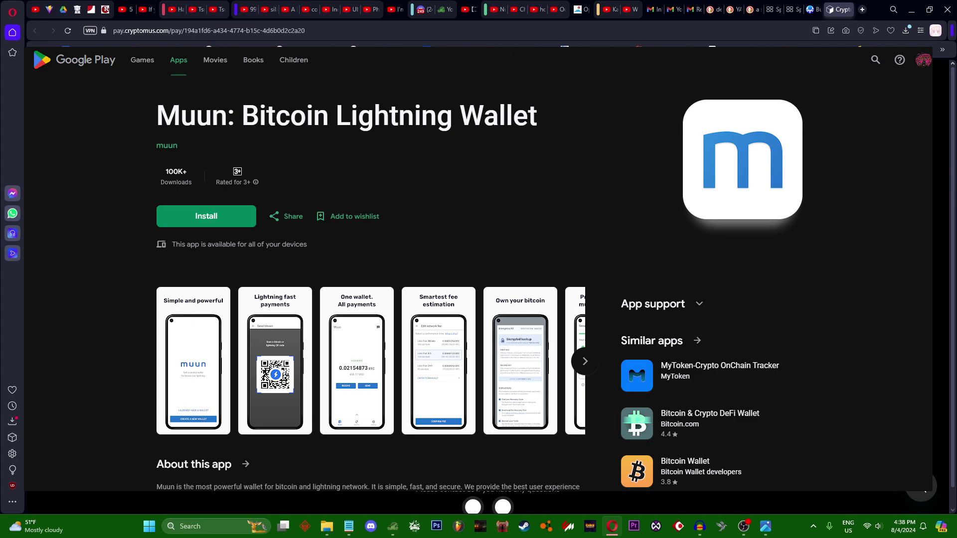
key("Escape")
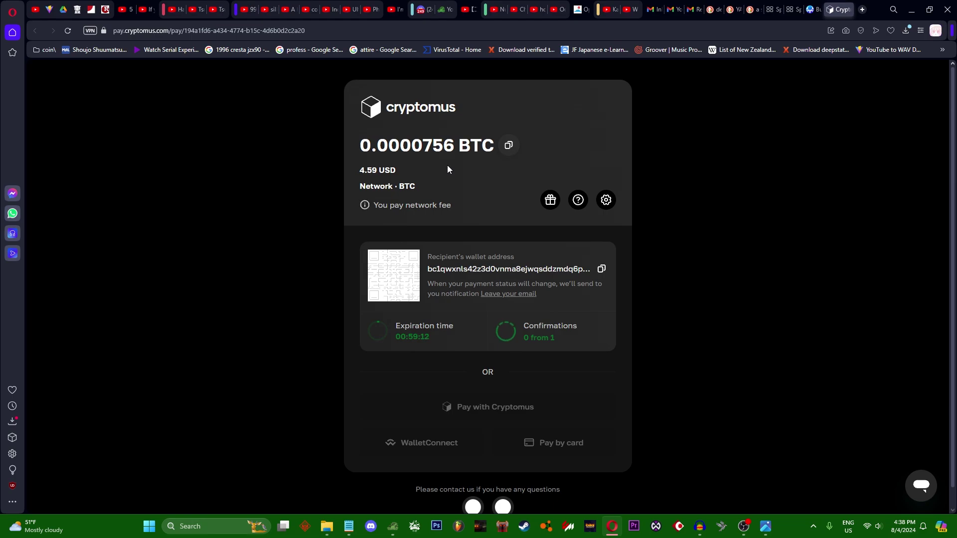
Search OffGamers for 'azteco bitcoin' and open the Azteco Bitcoin Voucher page.
left_click(815, 9)
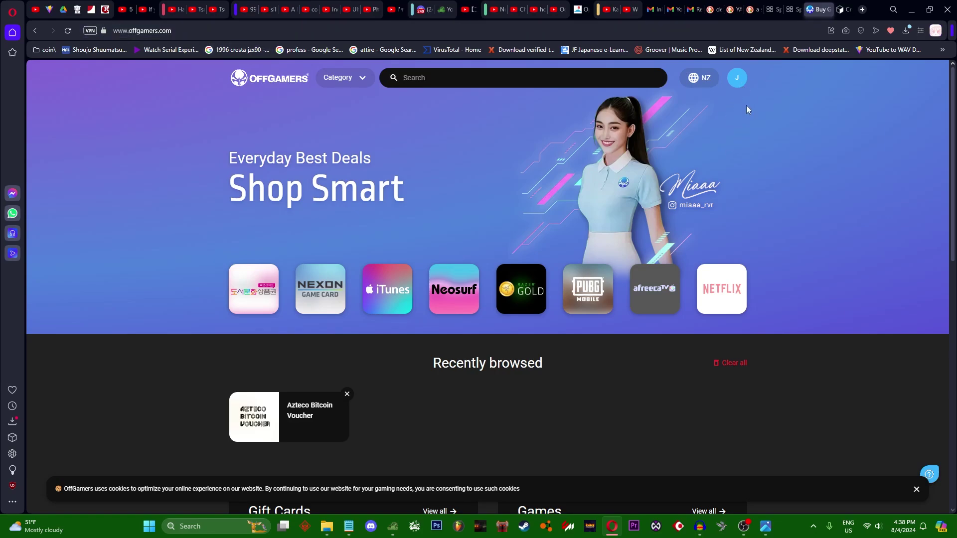
scroll(746, 106, "down", 3)
left_click(430, 75)
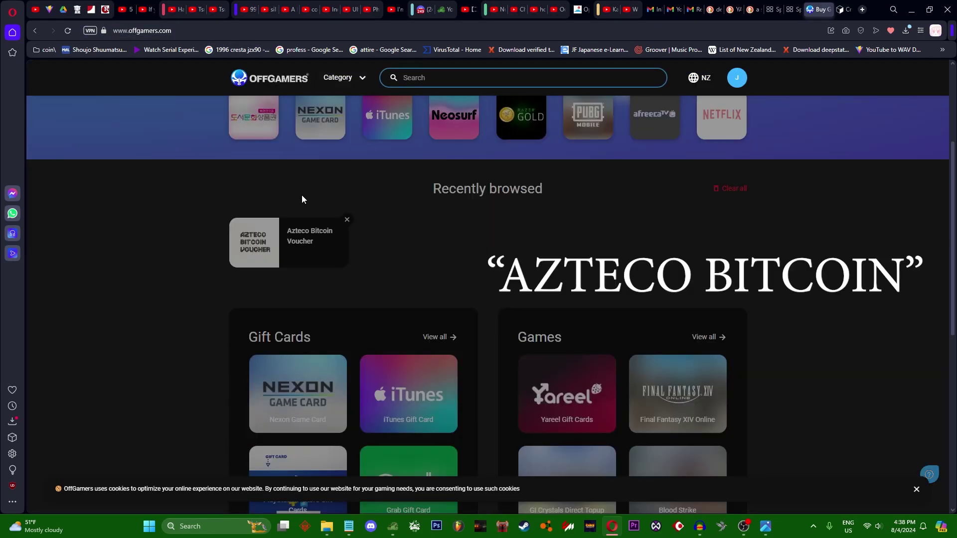
type("azteco bitcoin")
key("Return")
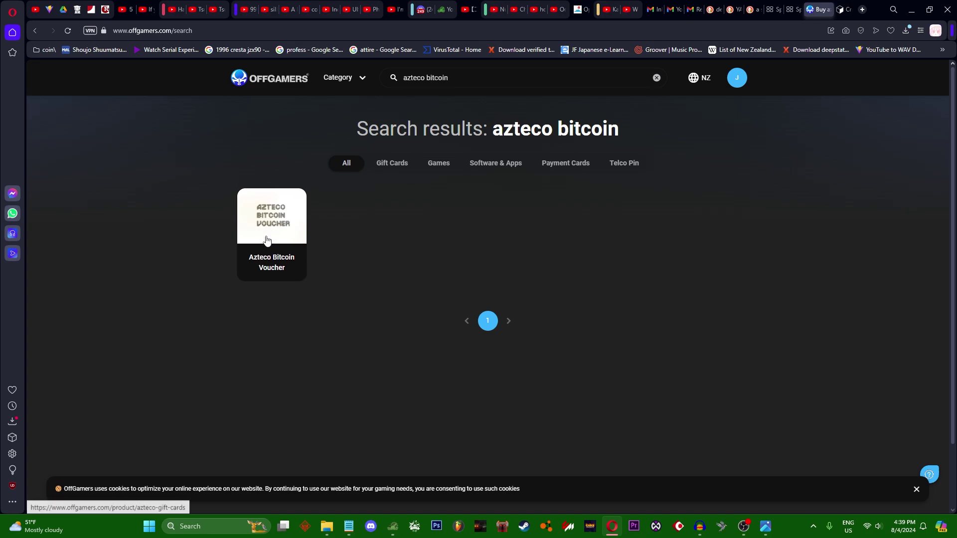
left_click(254, 246)
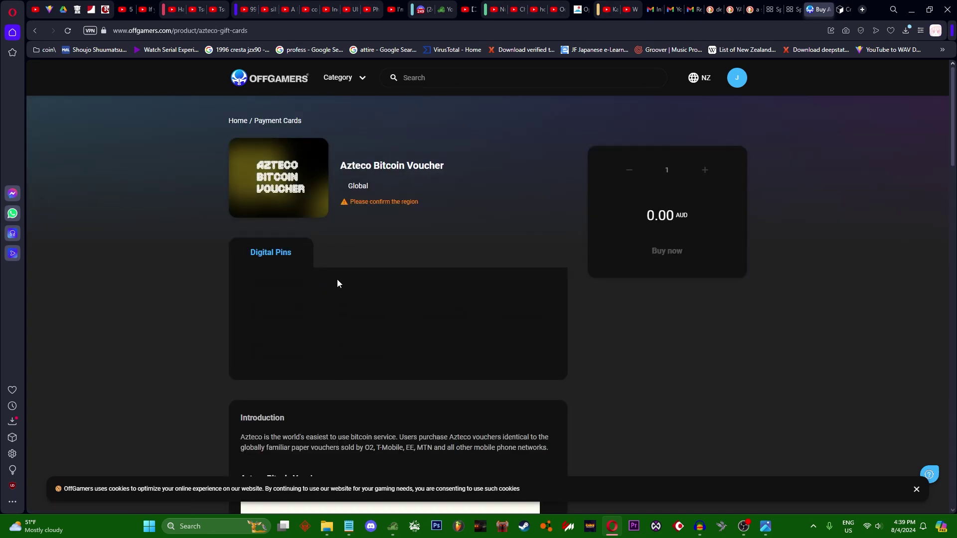
Compare the Lightning voucher prices and choose the USD 5 voucher at 7.83 AUD.
left_click(269, 355)
left_click(488, 314)
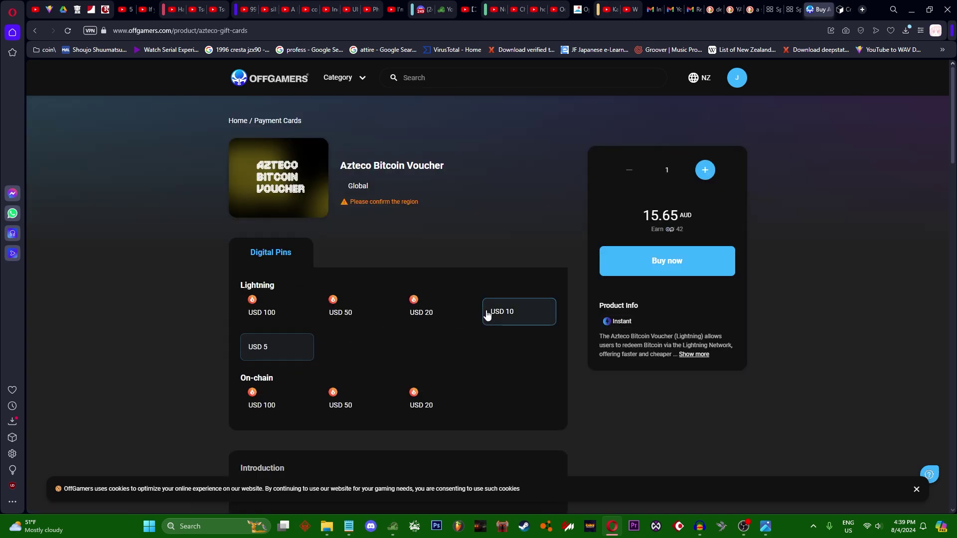
left_click(428, 314)
left_click(354, 314)
left_click(282, 316)
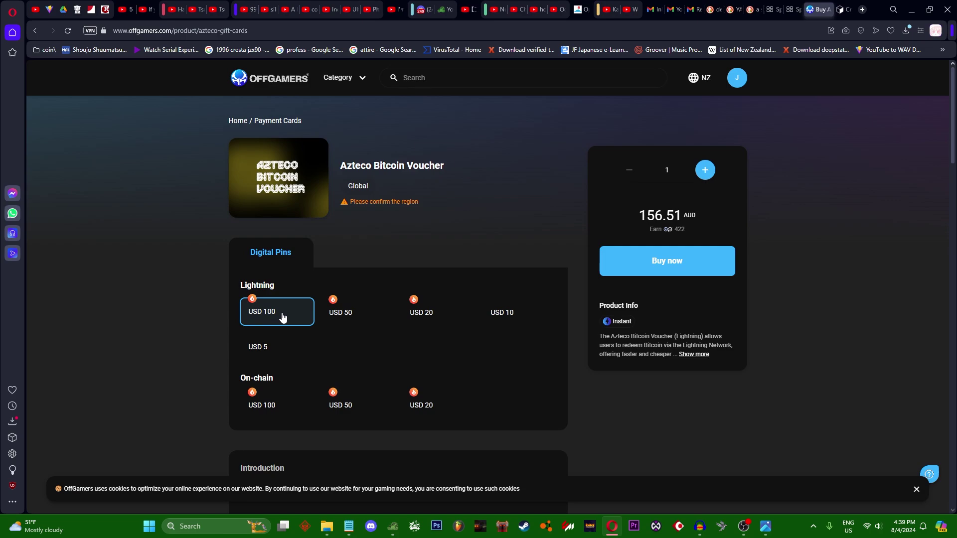
left_click(438, 317)
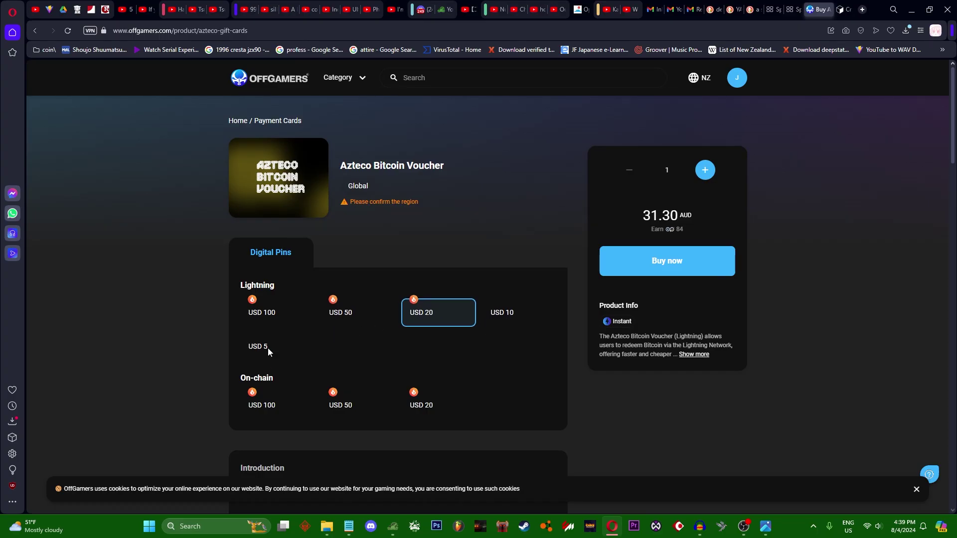
left_click(273, 348)
Buy the Lightning USD 5 voucher and accept the terms of service.
left_click(691, 269)
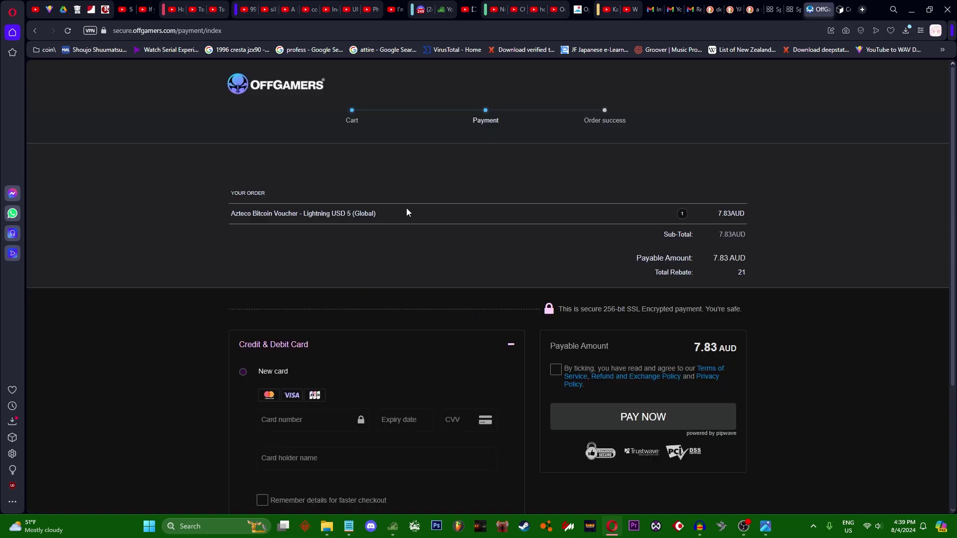
scroll(420, 236, "down", 3)
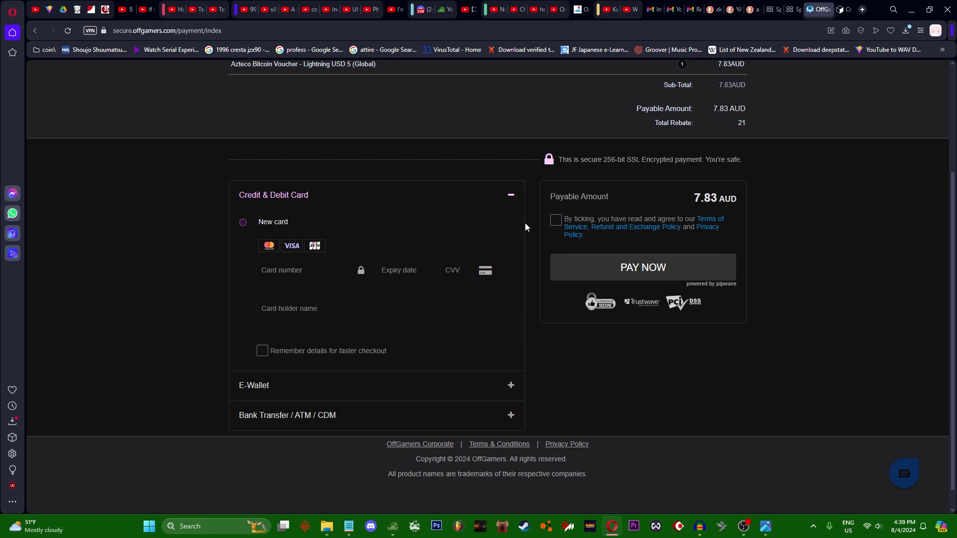
left_click(556, 220)
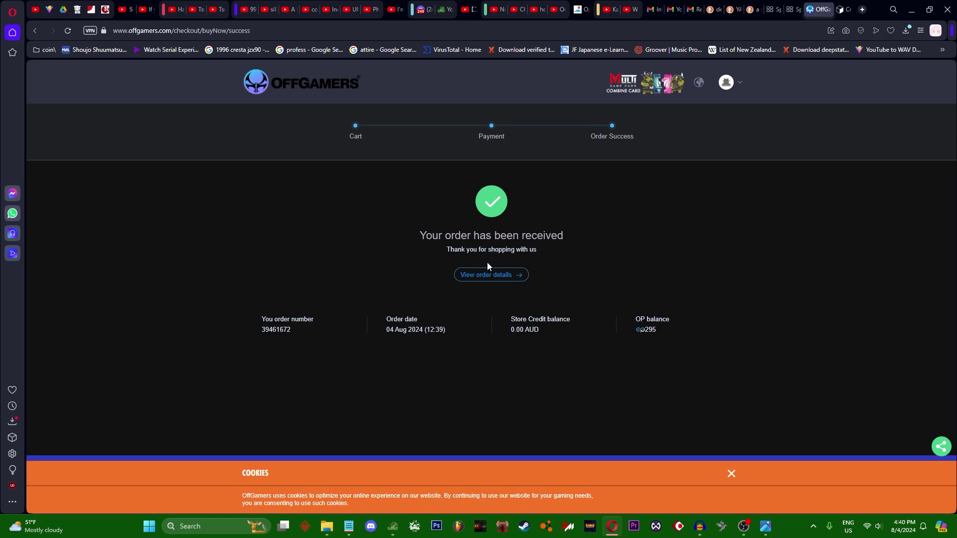
Open the voucher order's details and reveal Code 1 as a QR code.
left_click(474, 276)
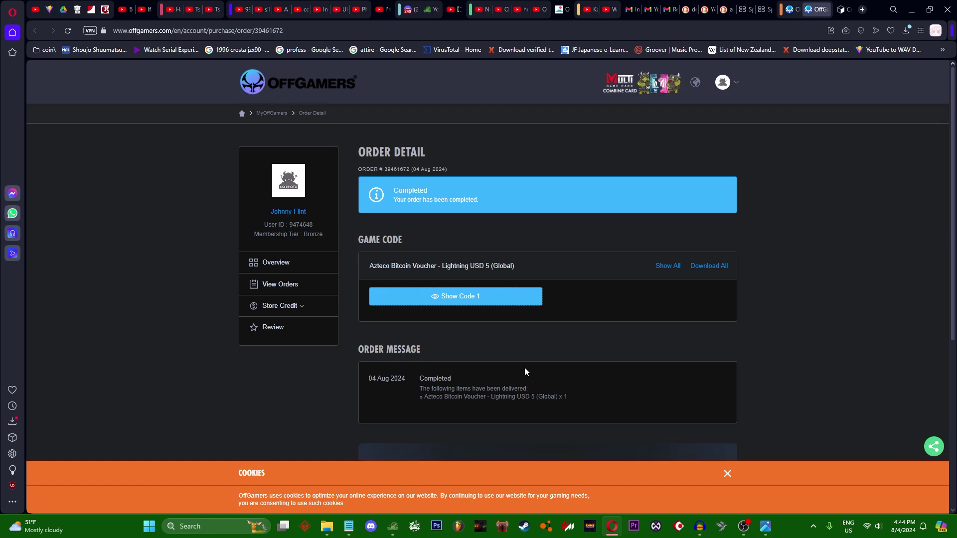
left_click(461, 297)
scroll(674, 318, "down", 1)
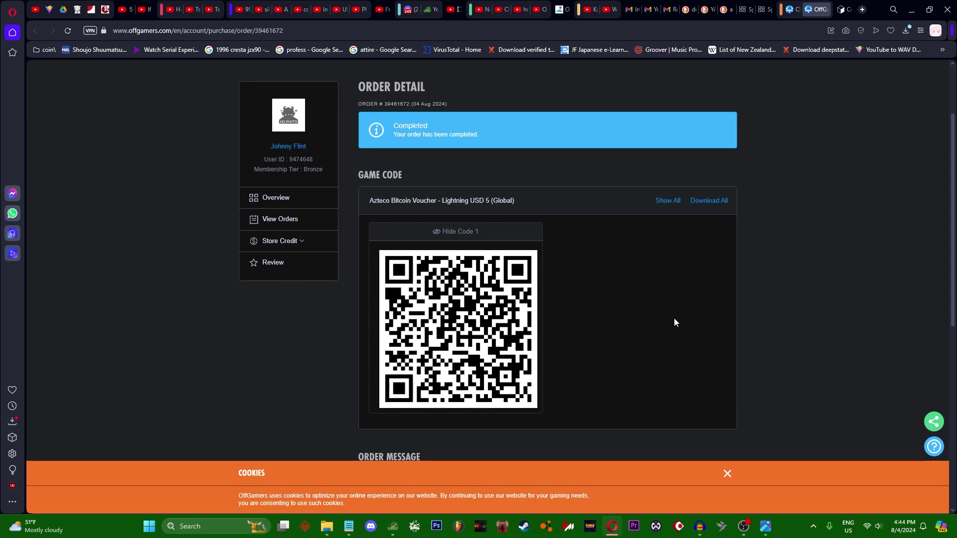
Copy the recipient BTC wallet address from the Cryptomus invoice.
left_click(842, 12)
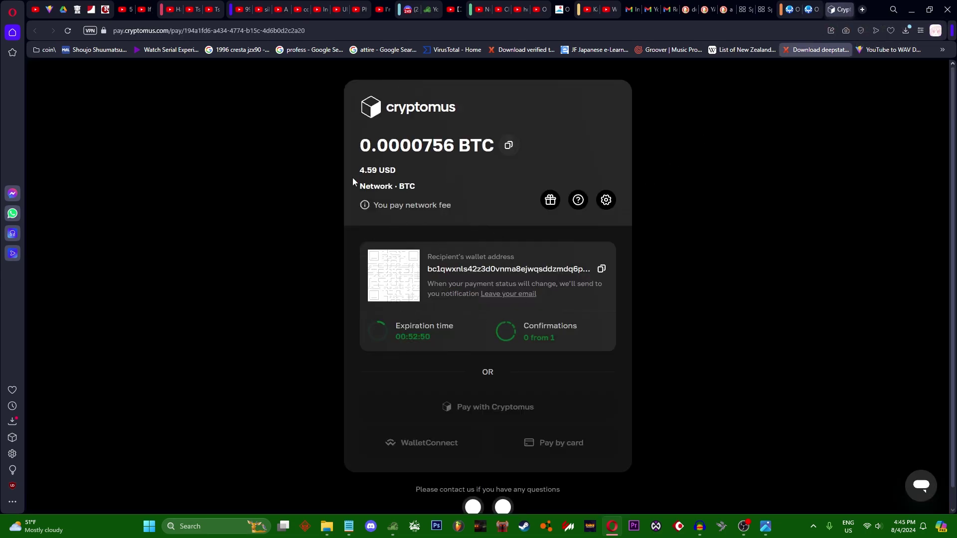
left_click_drag(427, 269, 563, 268)
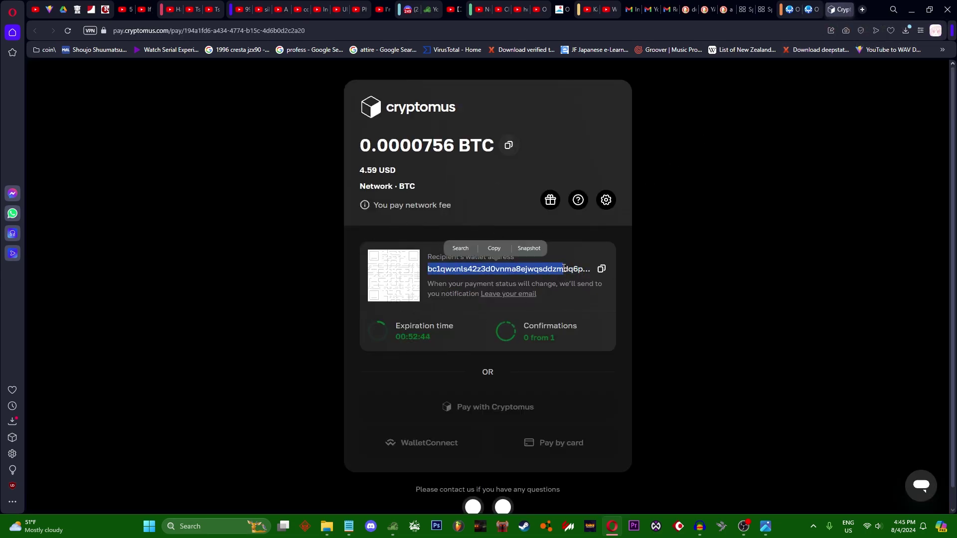
left_click(564, 268)
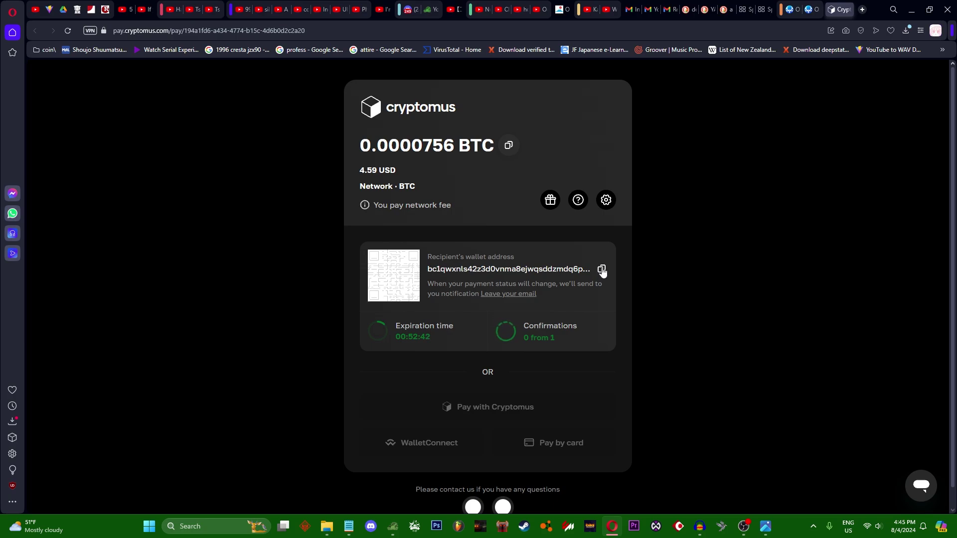
left_click(602, 271)
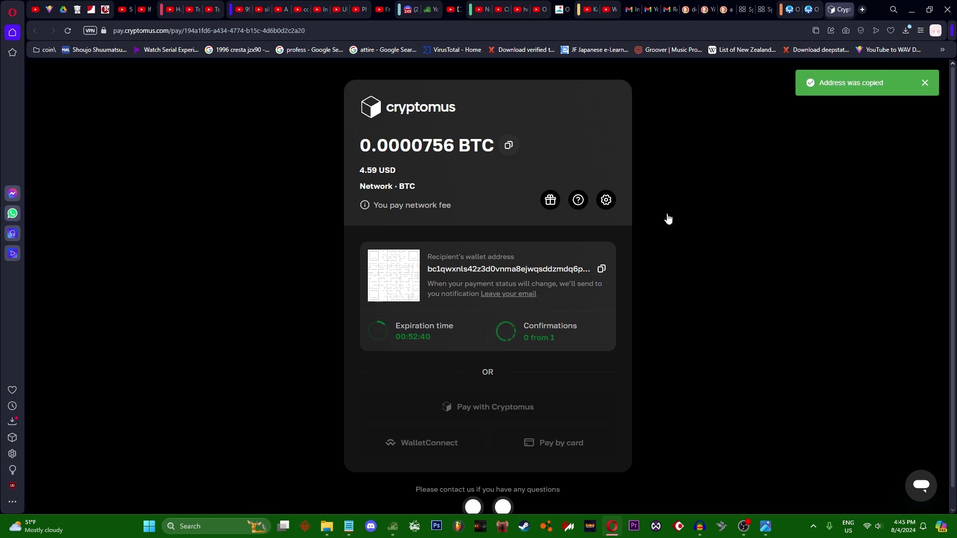
left_click(602, 270)
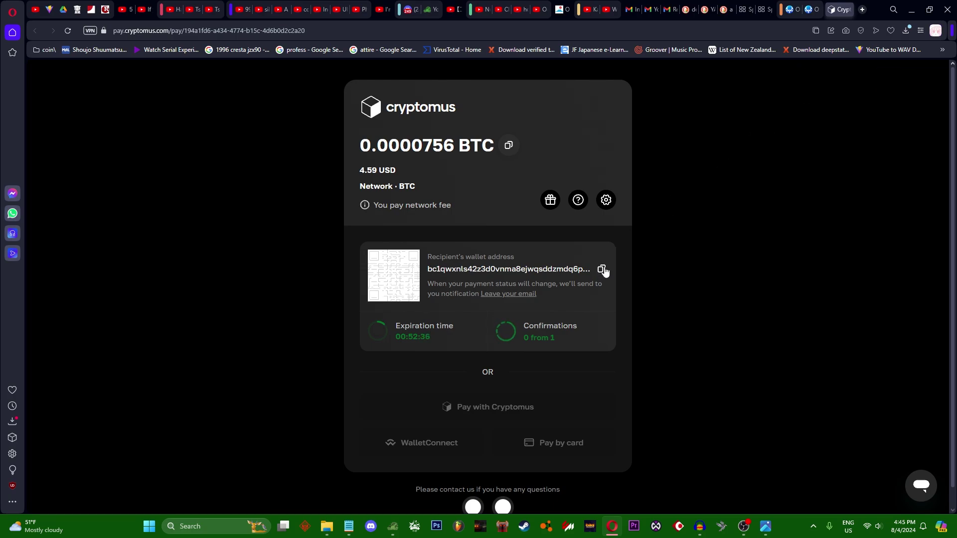
Paste the copied BTC wallet address into the empty Notepad document.
left_click(349, 526)
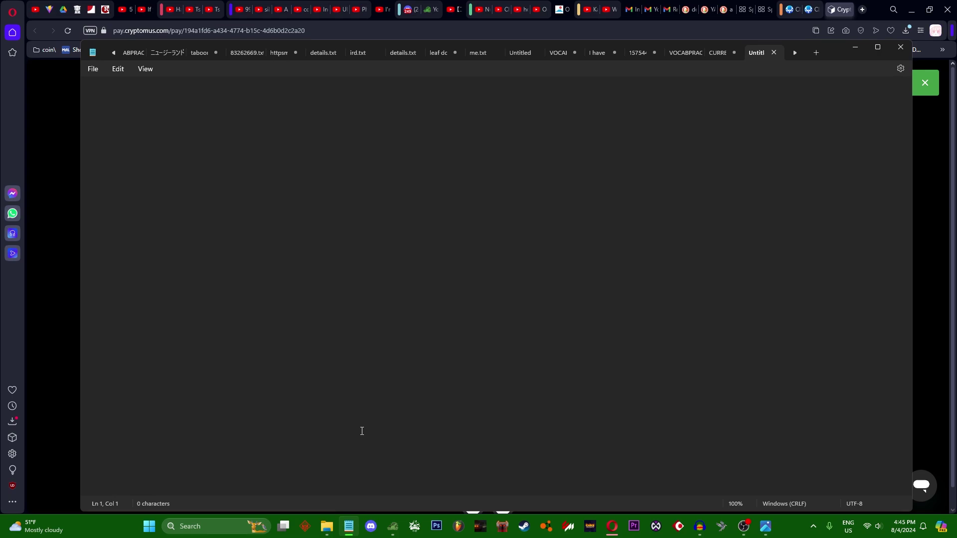
key("ctrl+v")
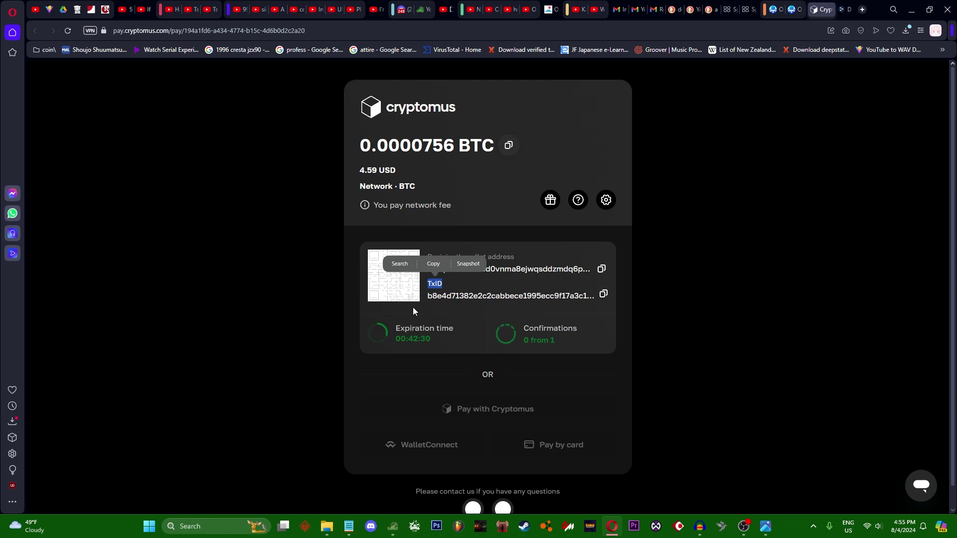
Confirm the invoice shows 'Payment is paid', then close Tanki Online's purchase-thanks dialog.
left_click(413, 311)
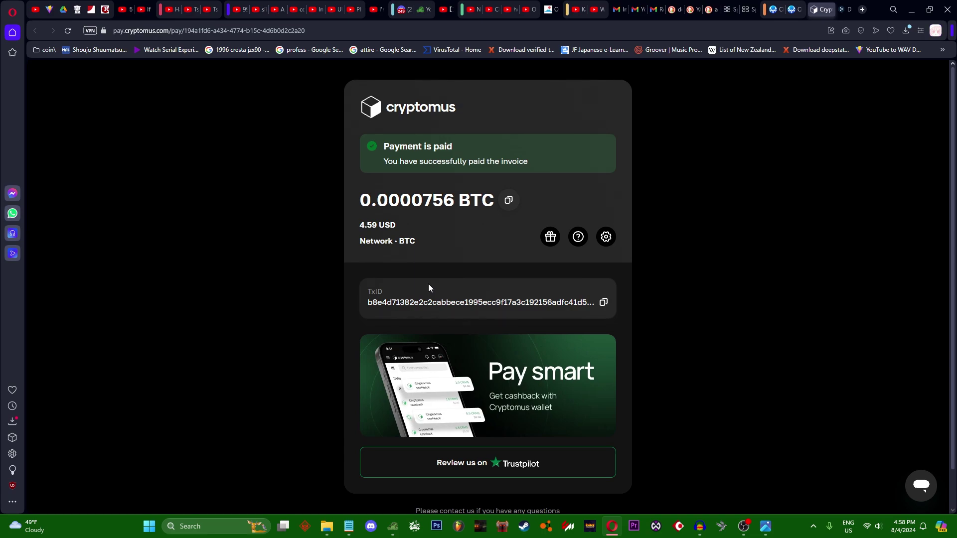
key("alt+Tab")
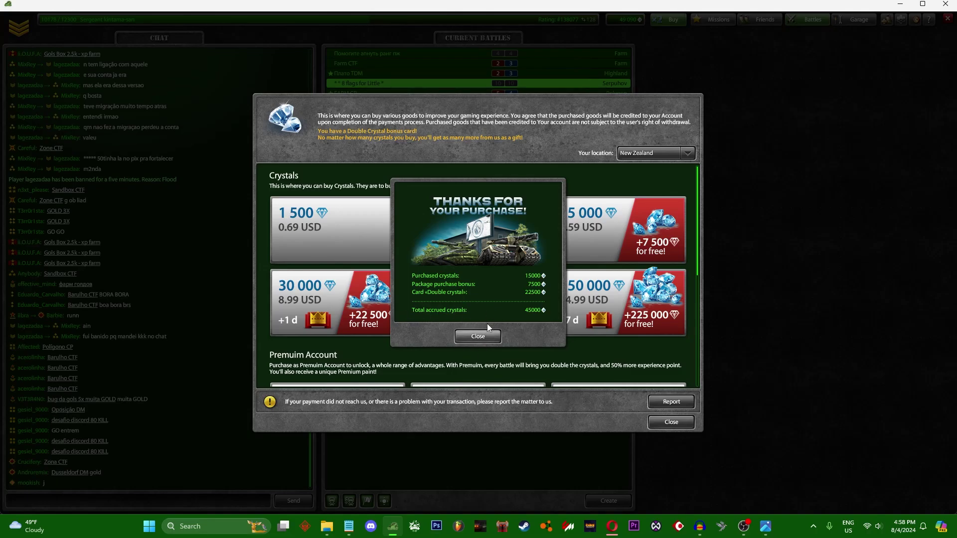
left_click(478, 337)
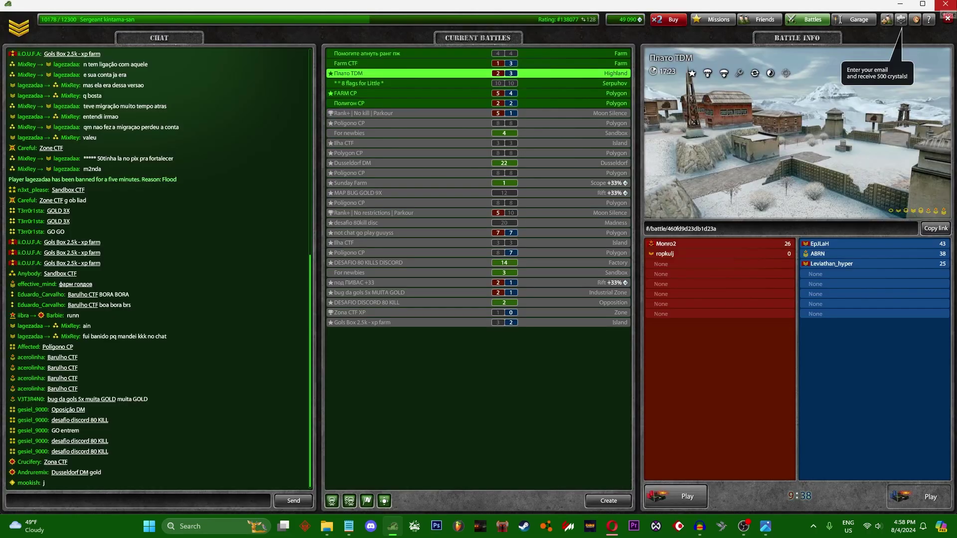